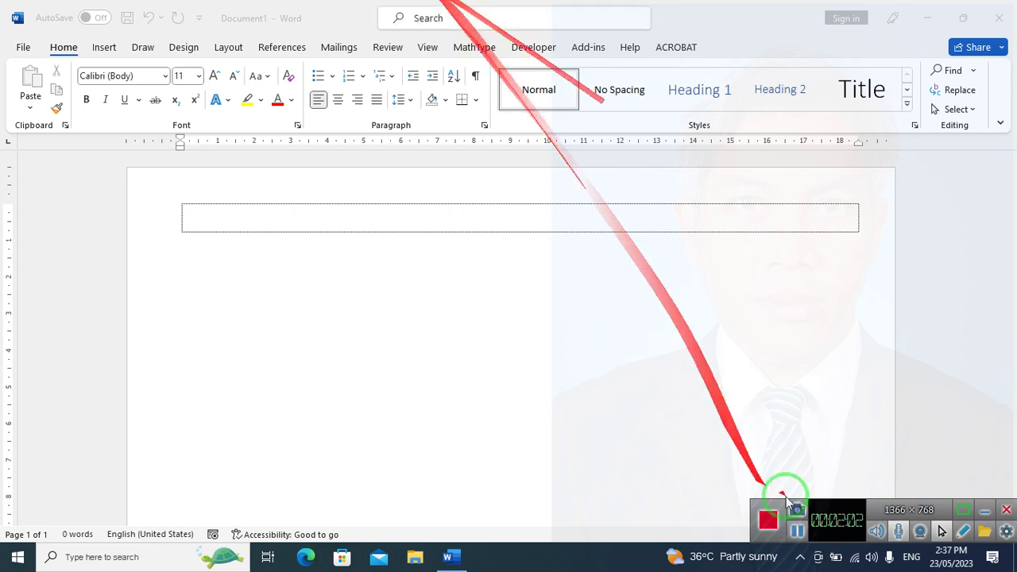
# - Add Quick Print to the Quick Access Toolbar
pyautogui.scroll(-12, 560, 333)
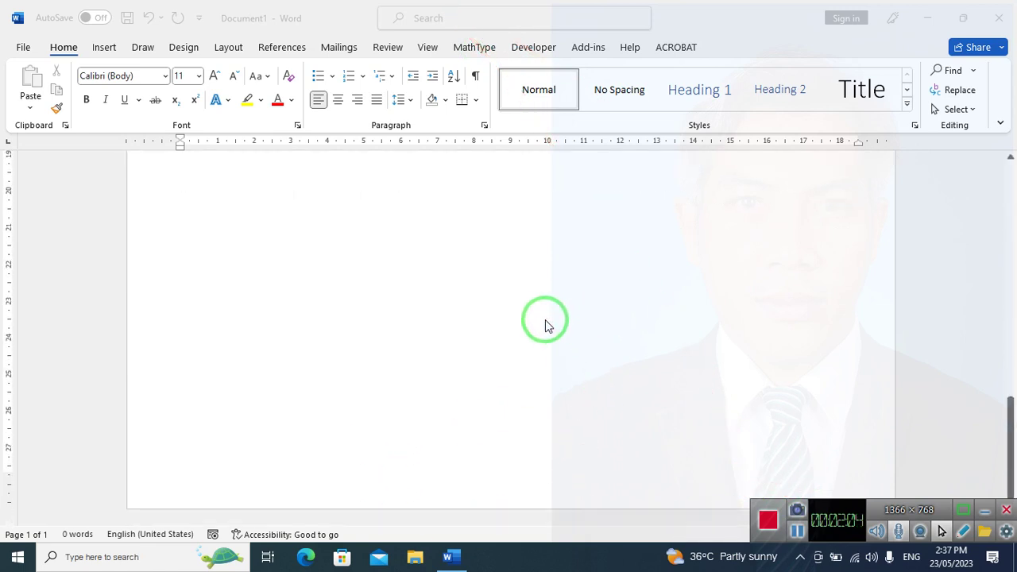
pyautogui.scroll(12, 554, 319)
pyautogui.click(368, 200)
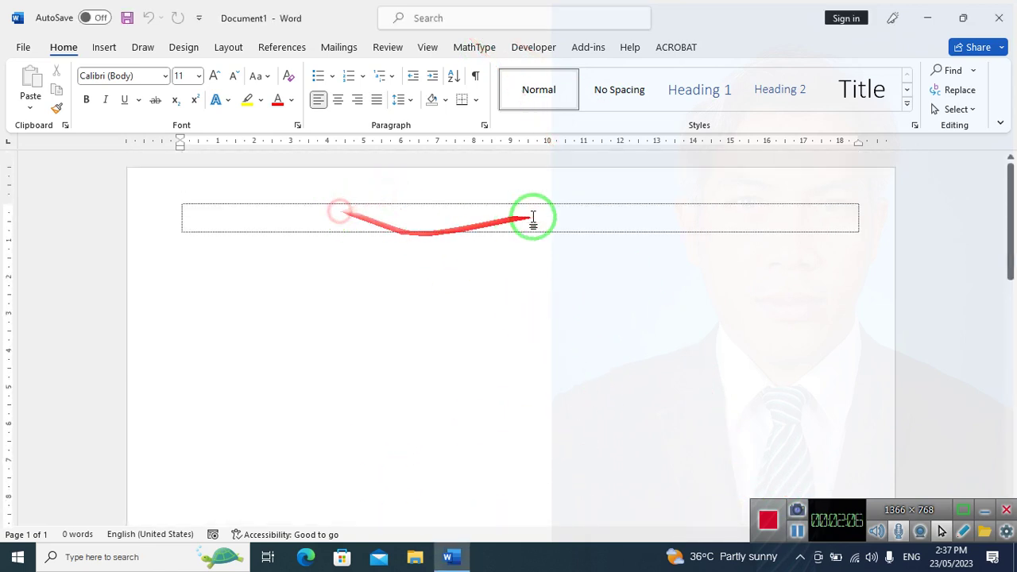
pyautogui.click(197, 23)
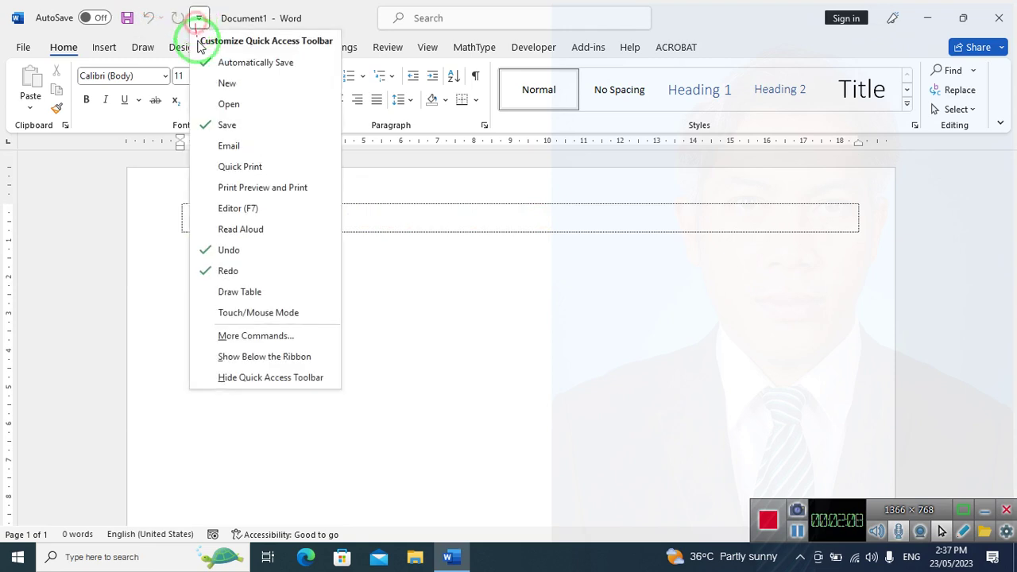
pyautogui.click(243, 162)
# - Add Print Preview and Print to the toolbar and check the one-page preview
pyautogui.click(226, 25)
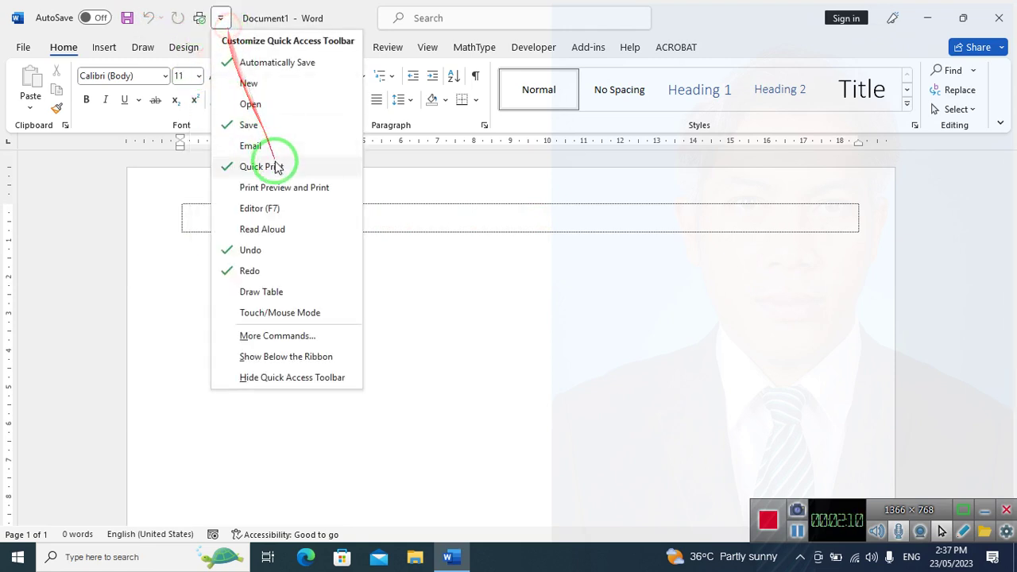
pyautogui.click(287, 185)
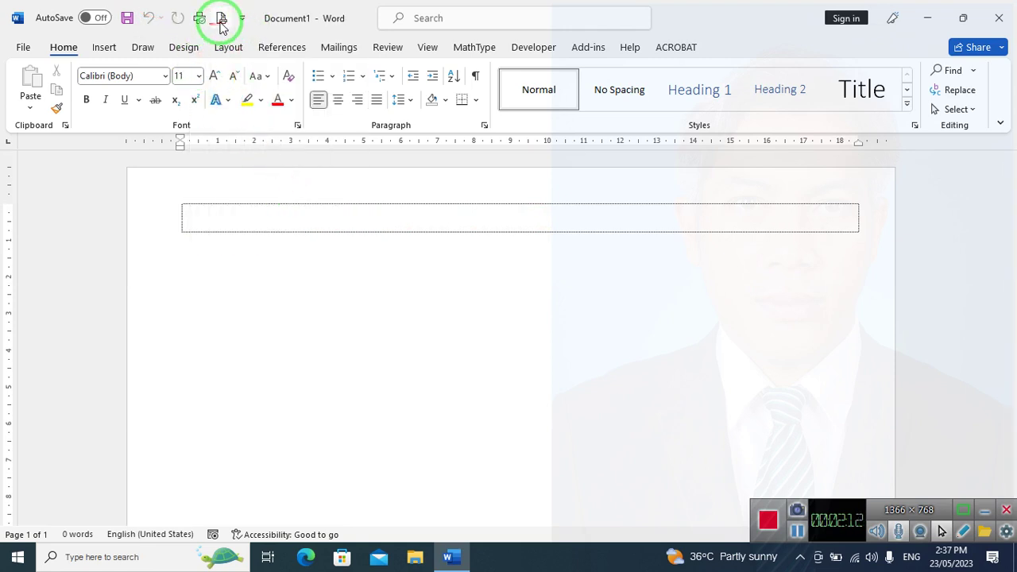
pyautogui.click(225, 31)
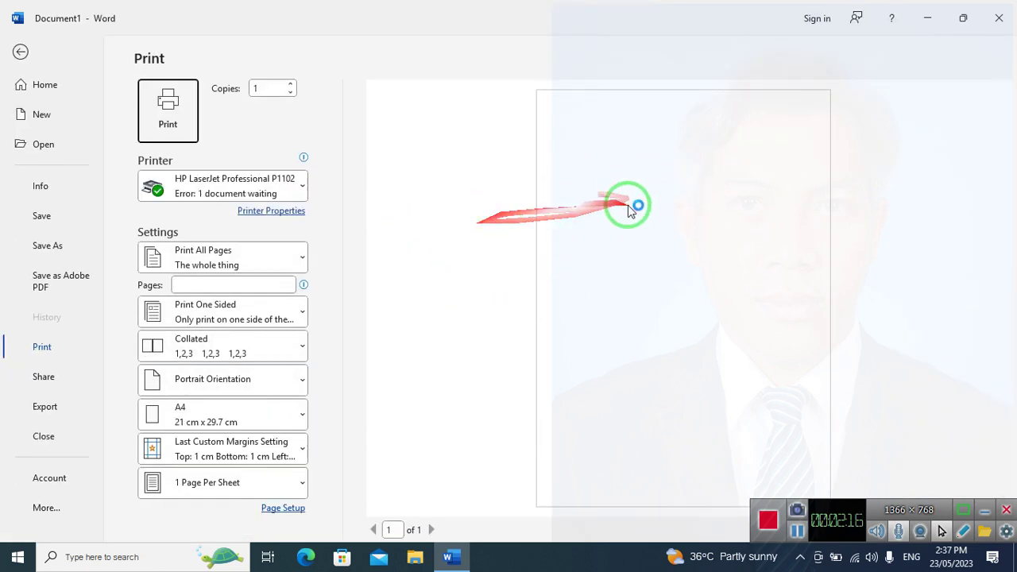
pyautogui.click(39, 51)
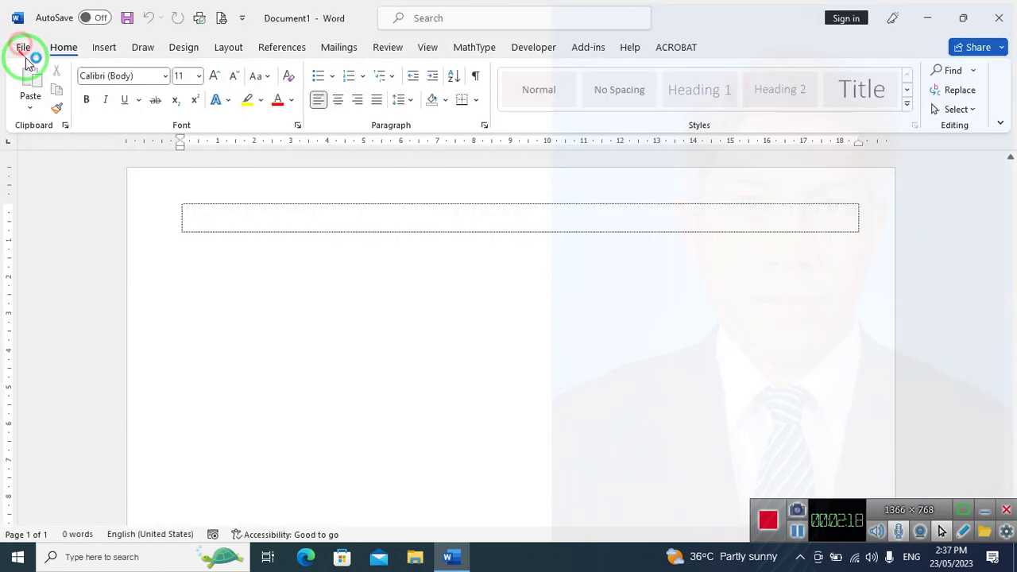
# - Type filler text into page 1's top box and add a new row below it
pyautogui.click(235, 206)
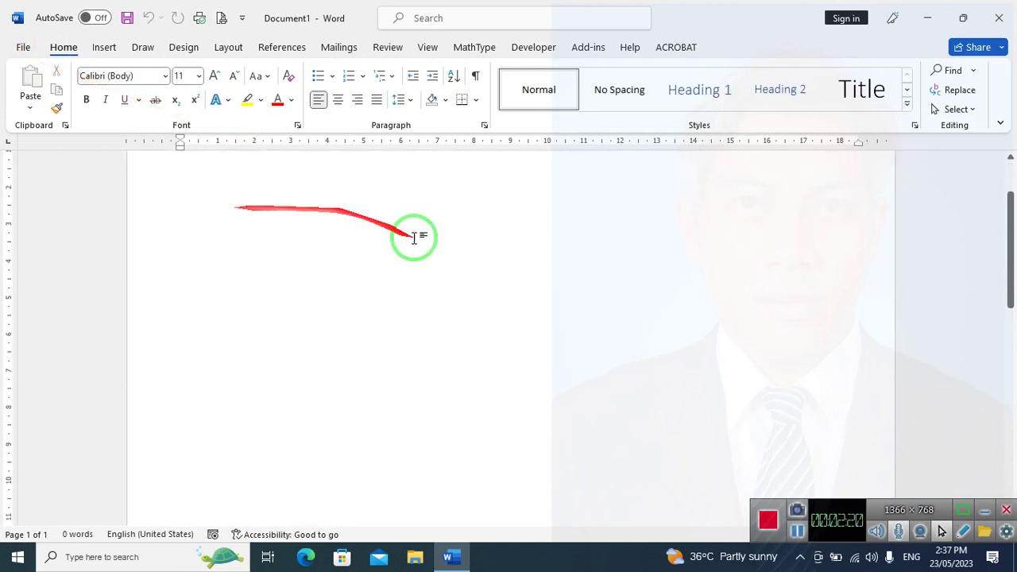
pyautogui.write('dsajflkjasdlkfjlaj;l')
pyautogui.press('Tab')
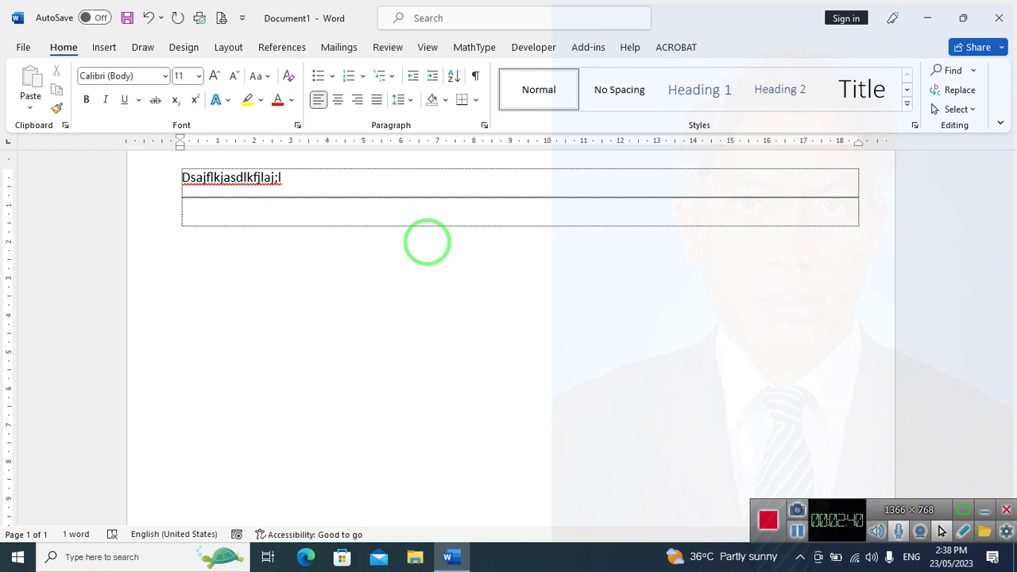
# - Move the new row to page 2 and type the centred Khmer heading សន្លឹកទី២
pyautogui.hotkey('ctrl', 'Return')
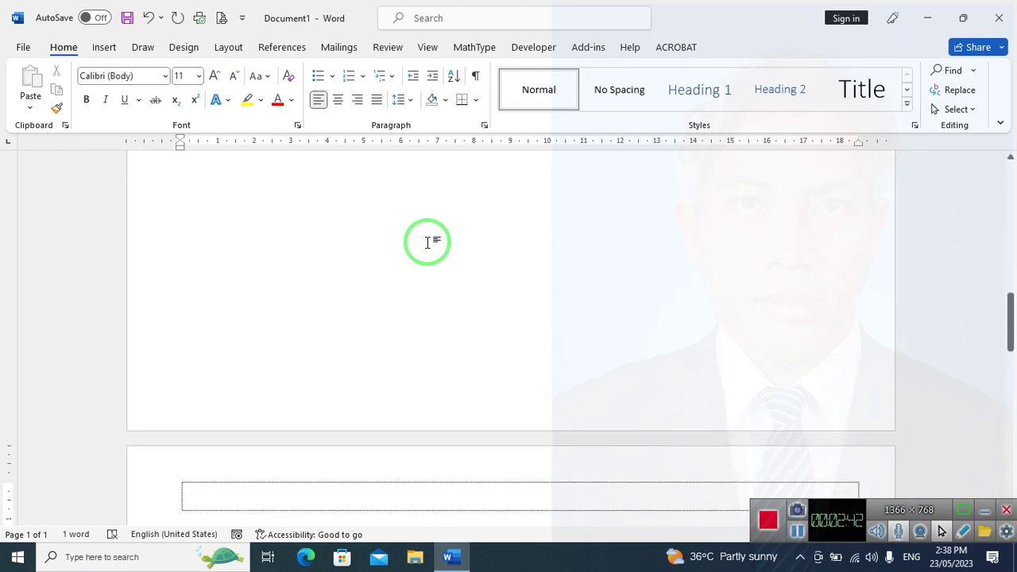
pyautogui.scroll(-4, 415, 291)
pyautogui.scroll(-1, 508, 325)
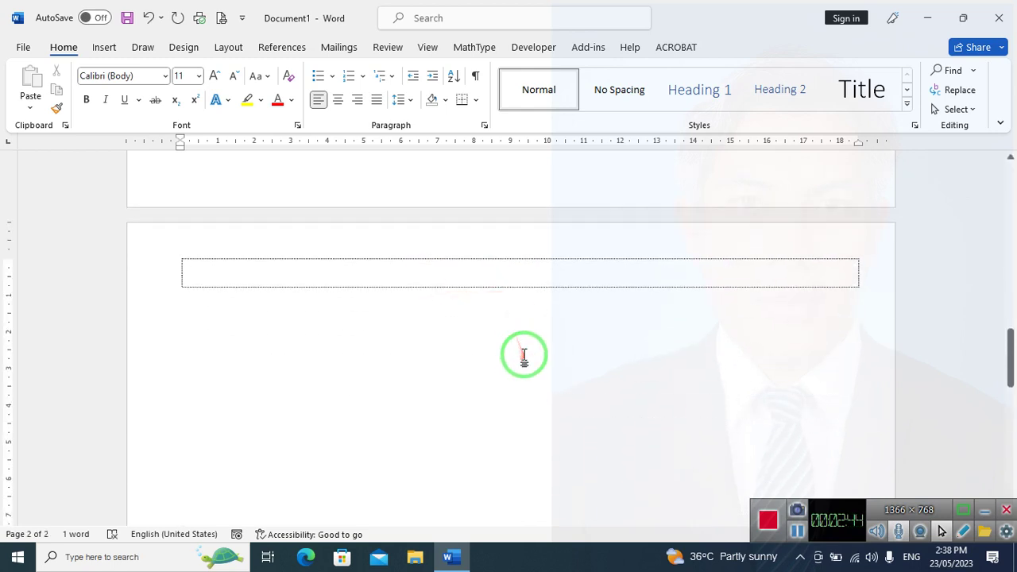
pyautogui.hotkey('ctrl', 'e')
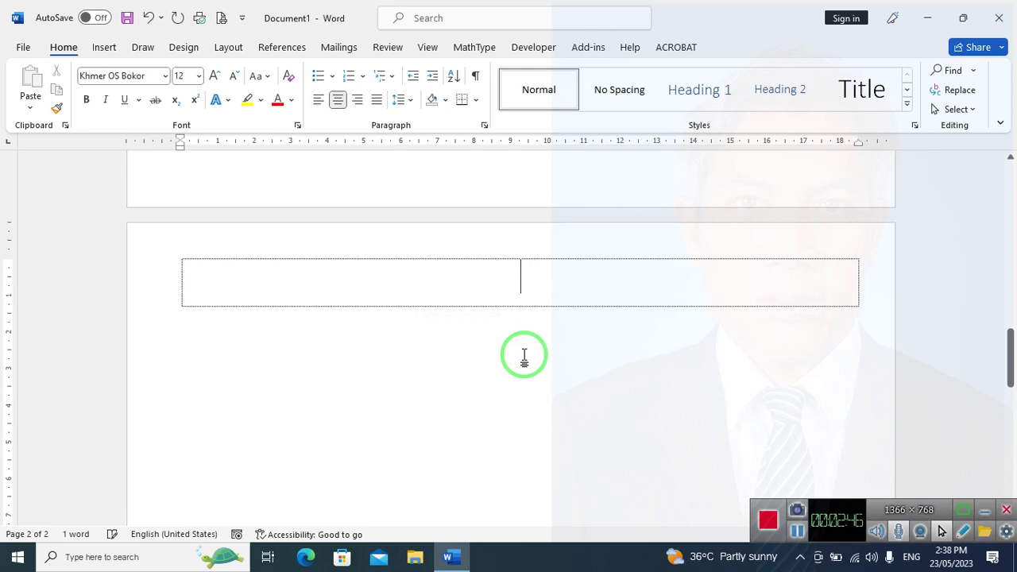
pyautogui.write('sn')
pyautogui.press('BackSpace')
pyautogui.press('BackSpace')
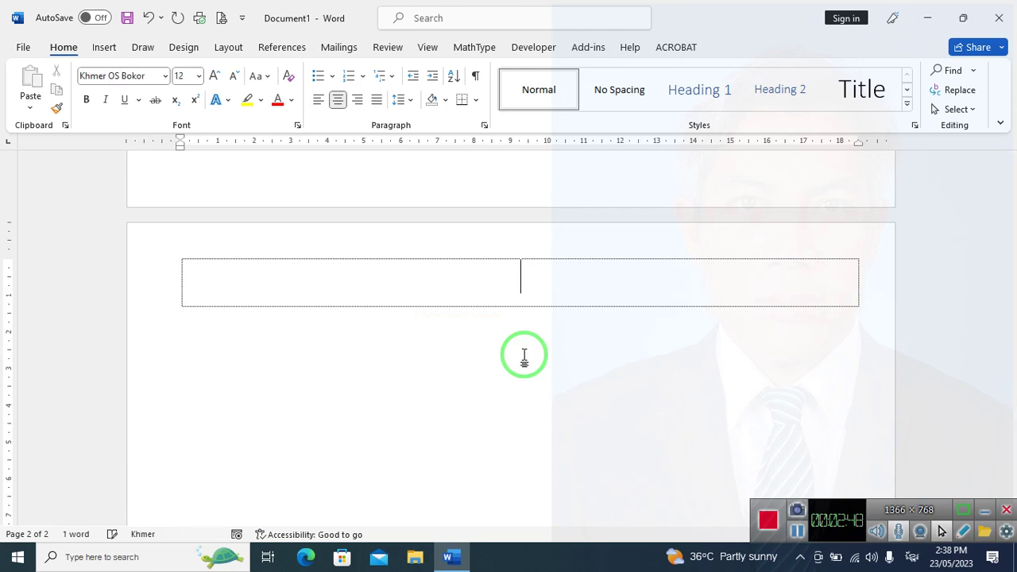
pyautogui.write('សន្លឹកទី')
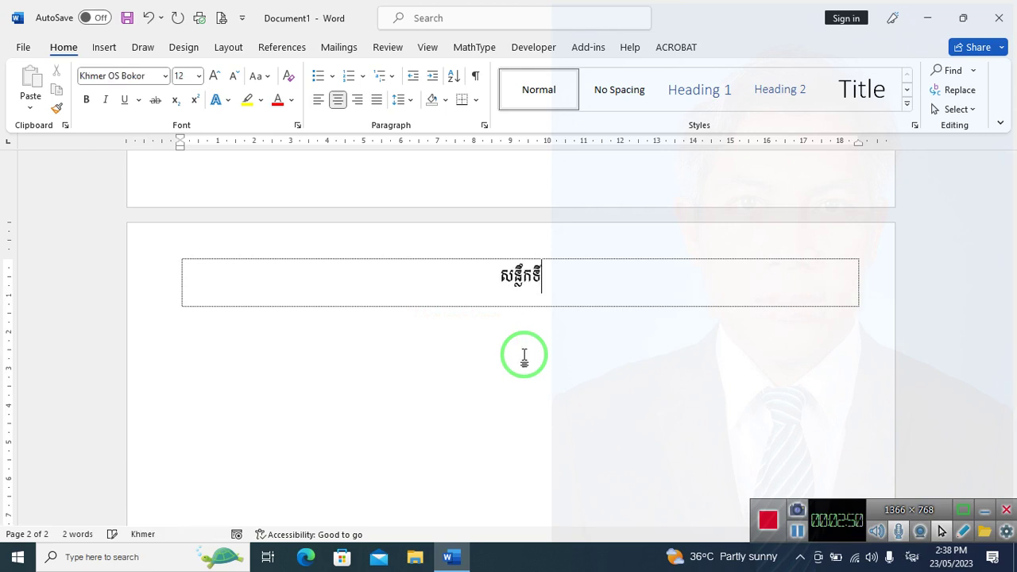
pyautogui.write('២')
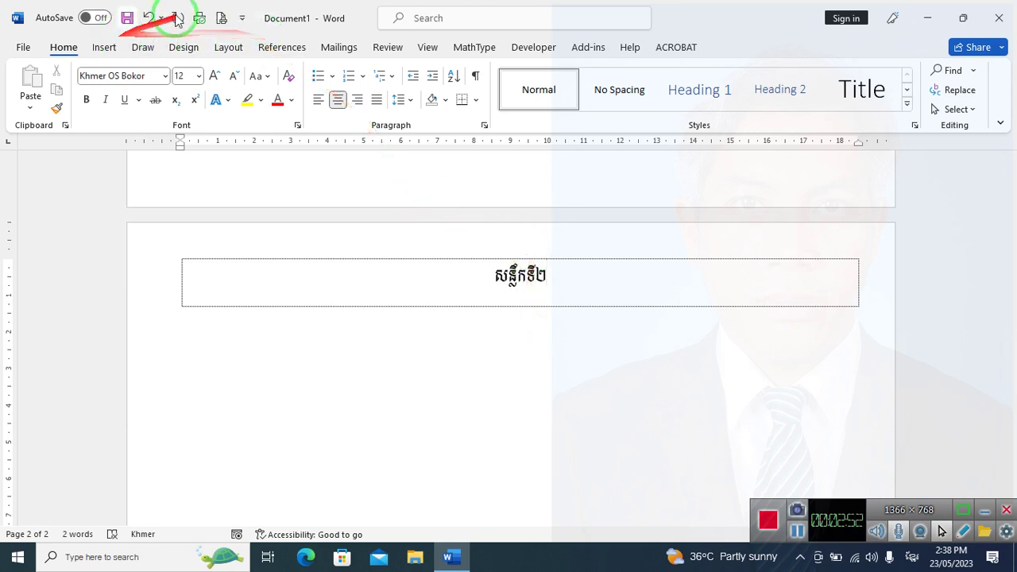
pyautogui.click(228, 24)
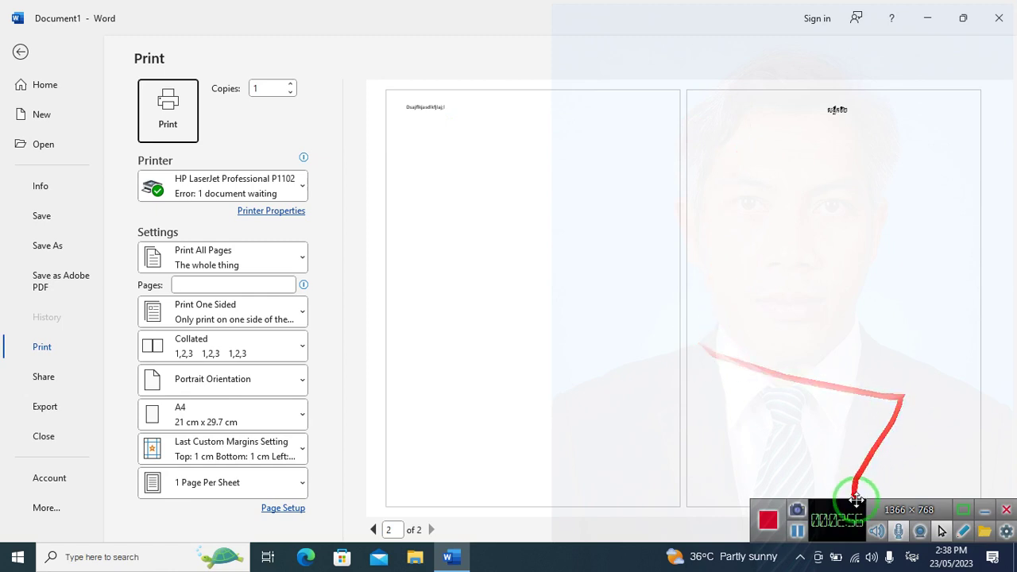
pyautogui.scroll(-1, 548, 404)
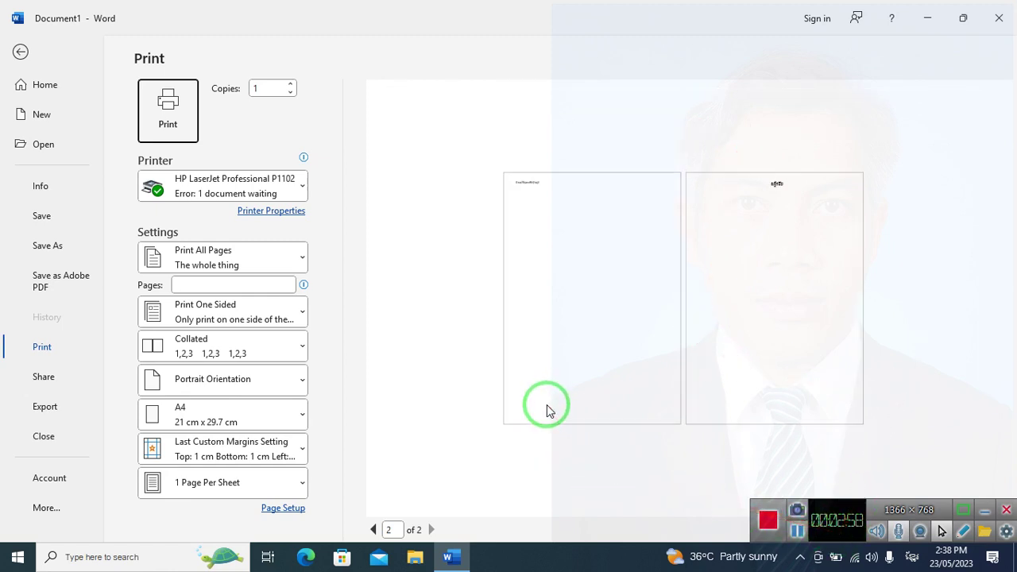
pyautogui.scroll(1, 546, 406)
pyautogui.click(20, 50)
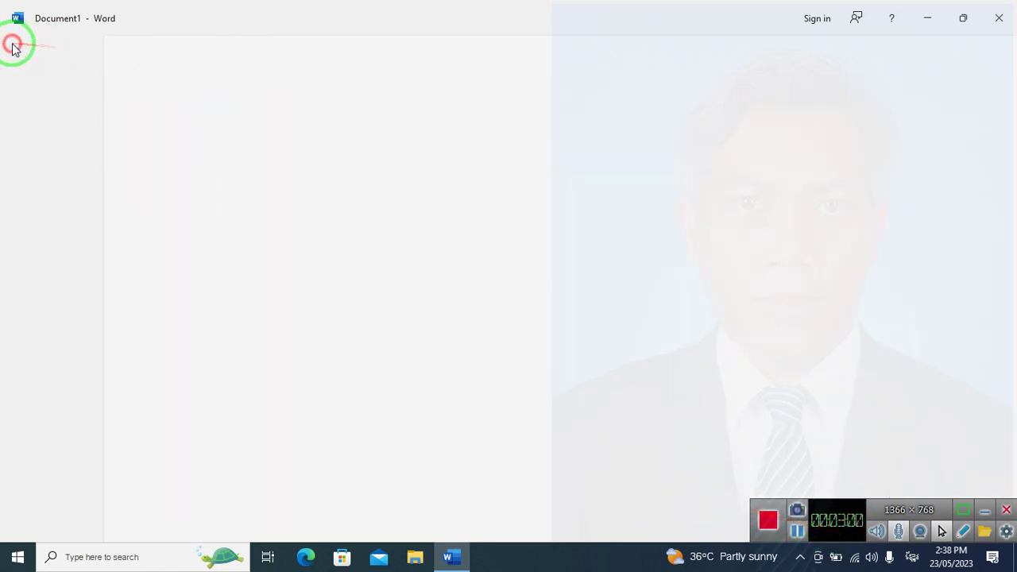
# - Place the caret in page 2's heading សន្លឹកទី២ and show the Layout commands
pyautogui.scroll(4, 385, 225)
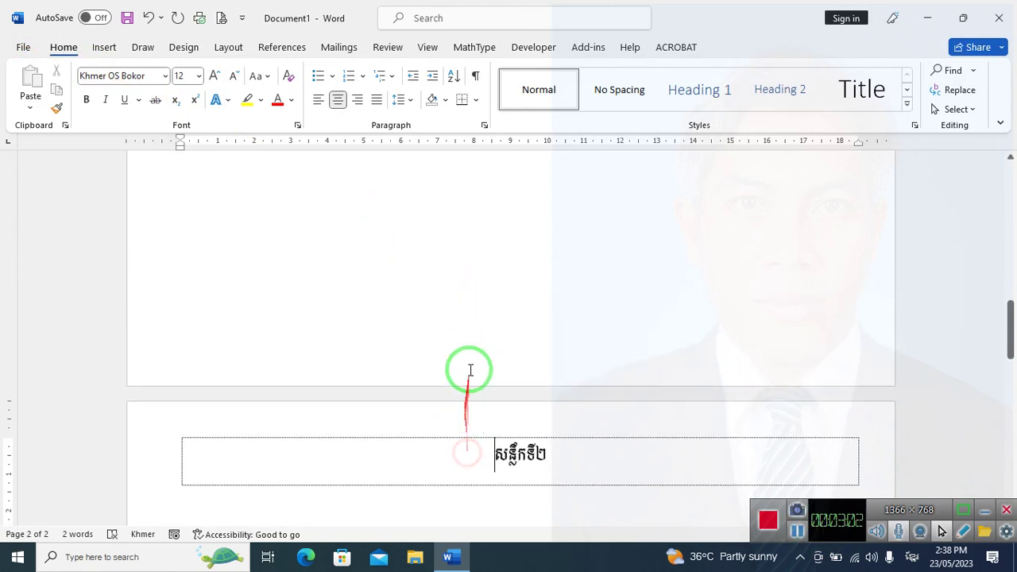
pyautogui.scroll(-3, 469, 370)
pyautogui.scroll(-1, 463, 338)
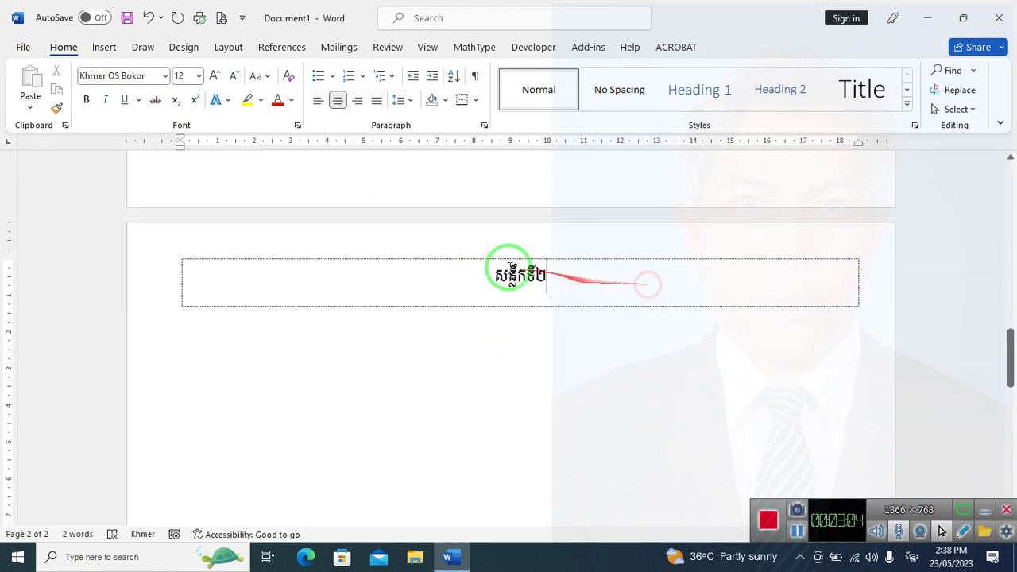
pyautogui.click(453, 265)
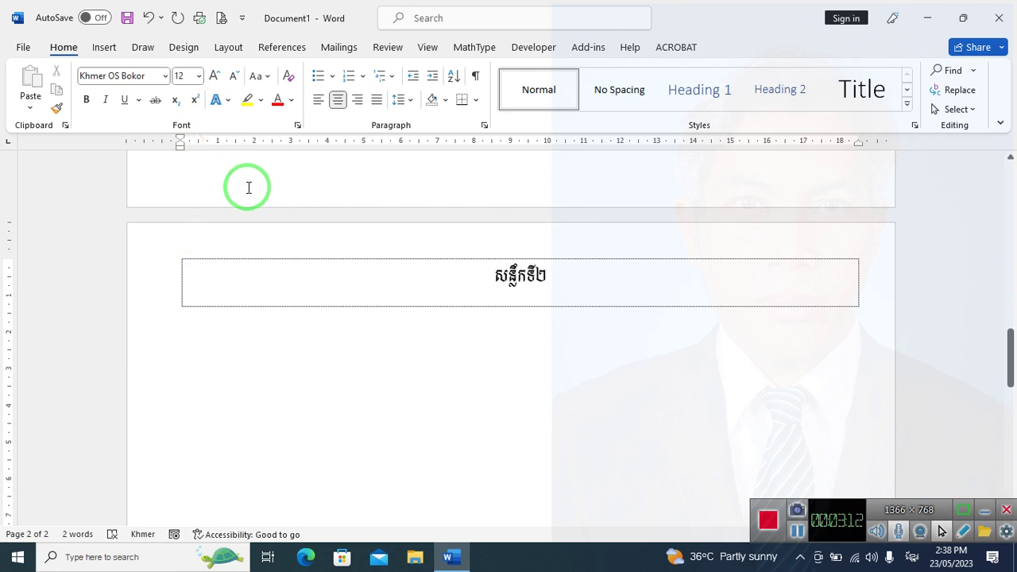
pyautogui.click(228, 48)
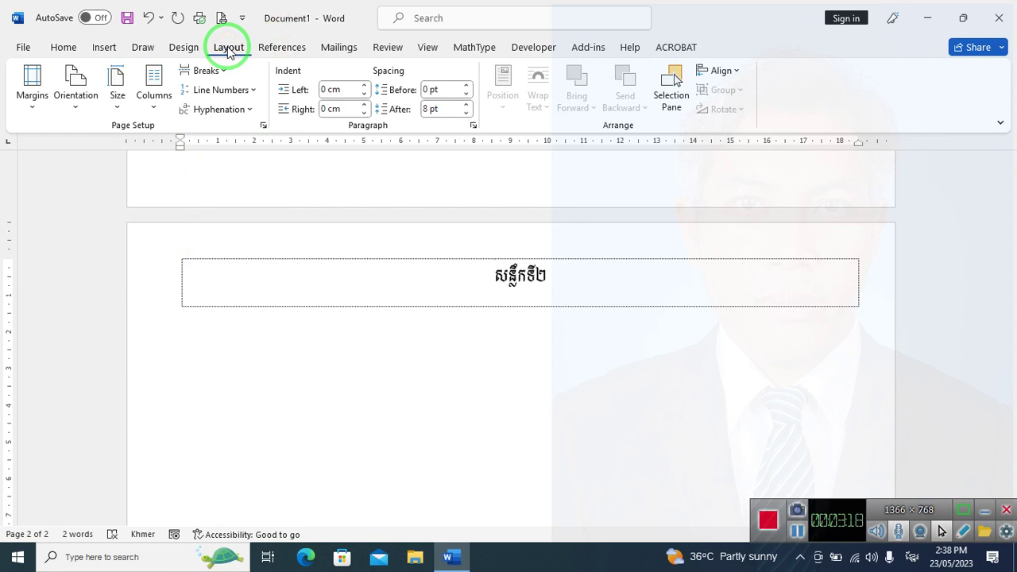
# - In Page Setup, make the orientation Landscape and apply it to 'This point forward'
pyautogui.click(263, 125)
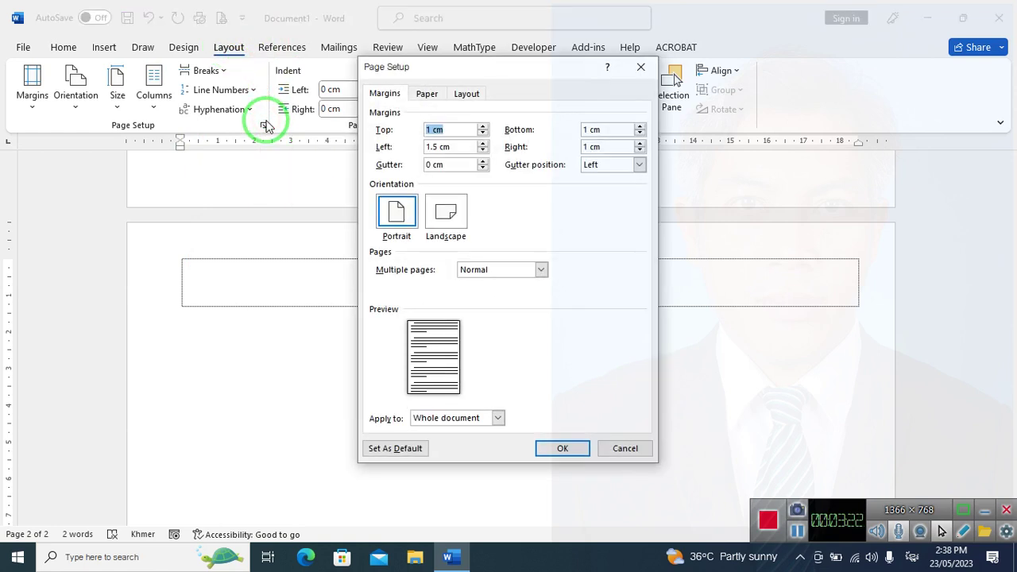
pyautogui.click(458, 216)
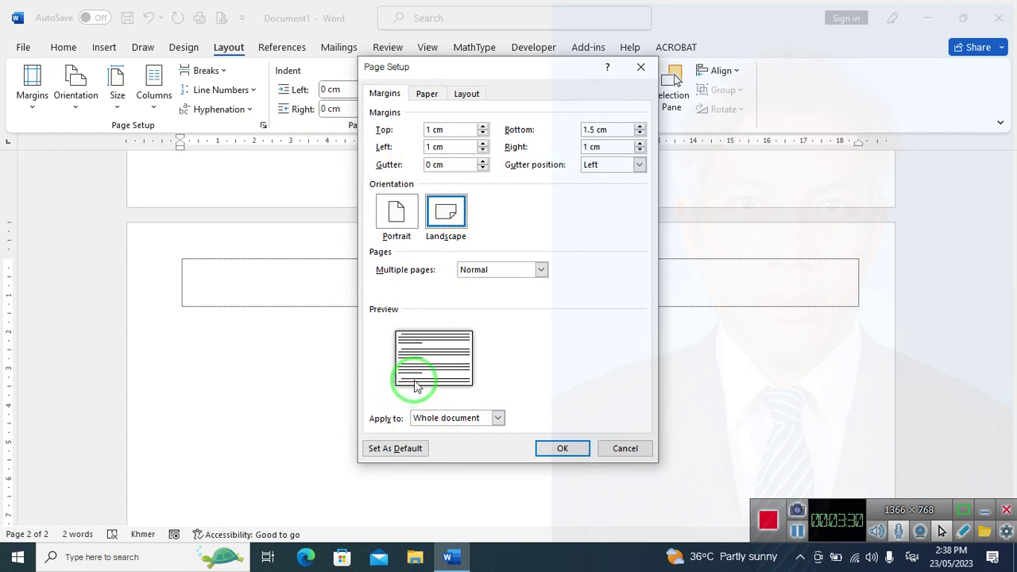
pyautogui.hotkey('ctrl', 'alt', 'd')
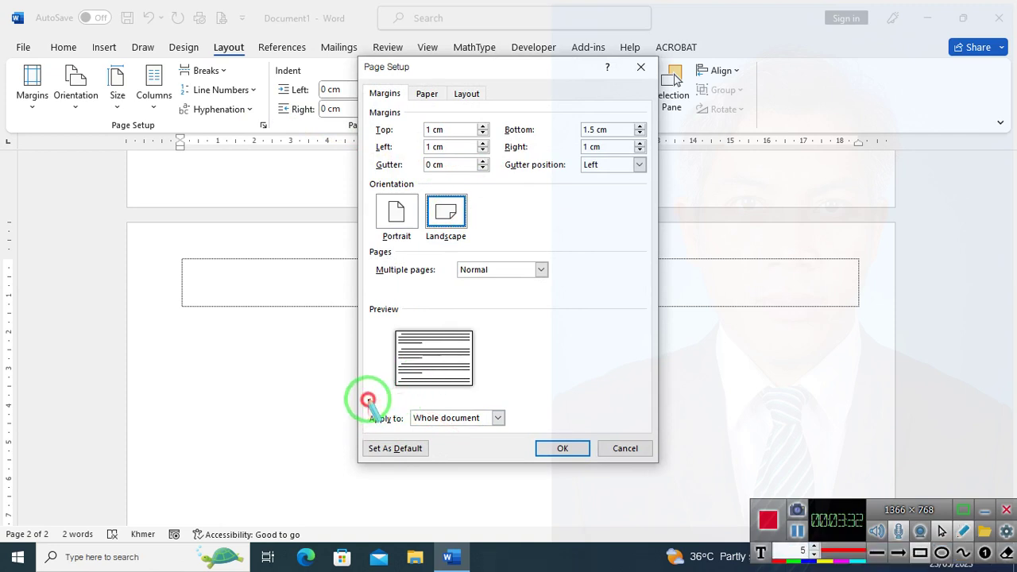
pyautogui.moveTo(368, 399); pyautogui.dragTo(552, 434)
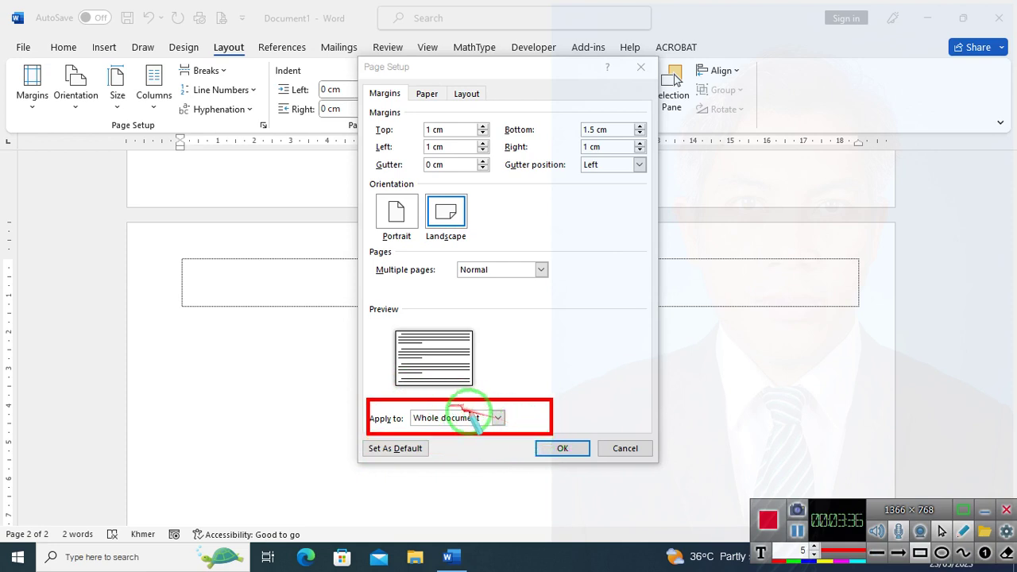
pyautogui.moveTo(490, 402); pyautogui.dragTo(505, 434)
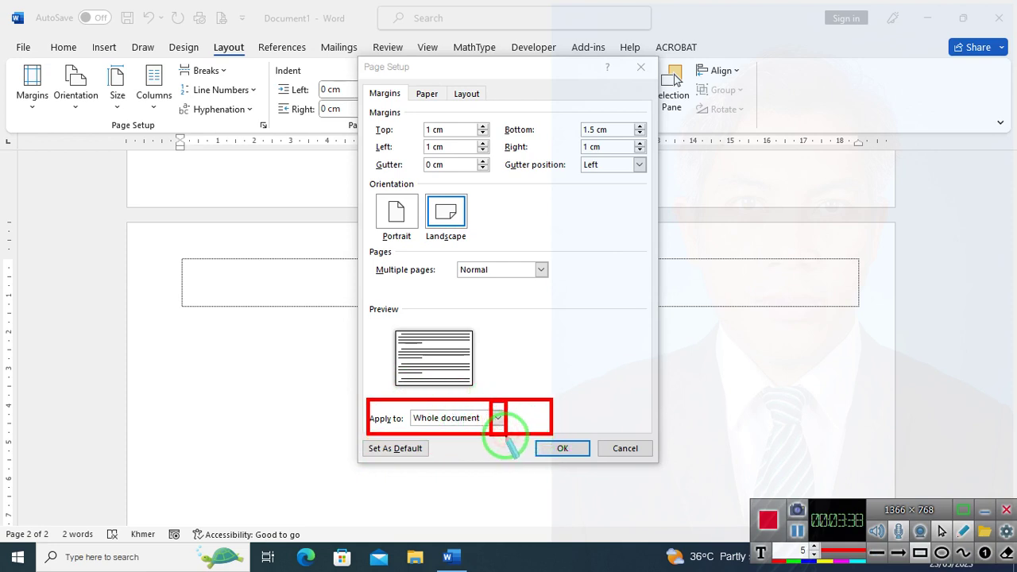
pyautogui.press('Escape')
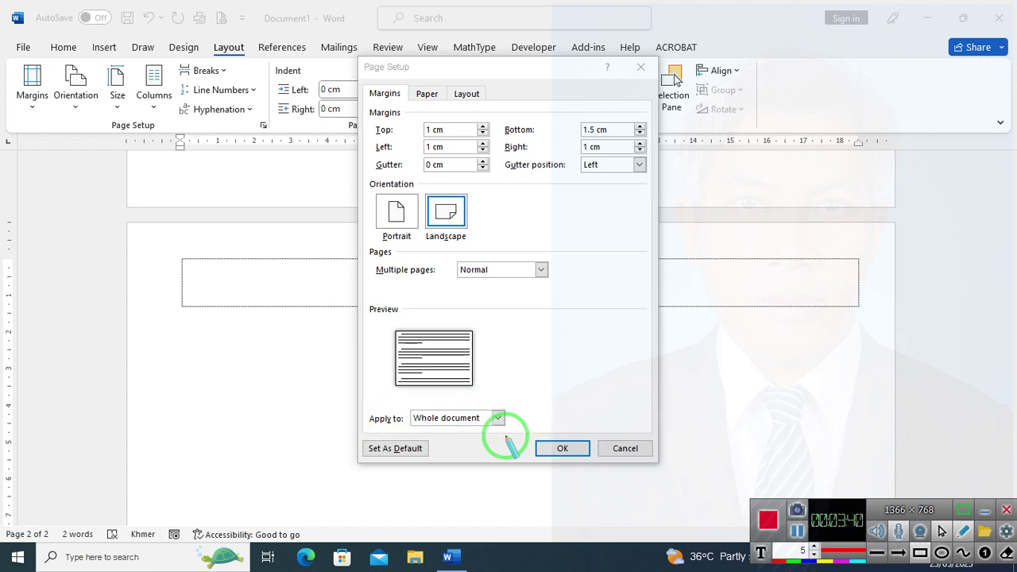
pyautogui.press('Escape')
pyautogui.click(496, 417)
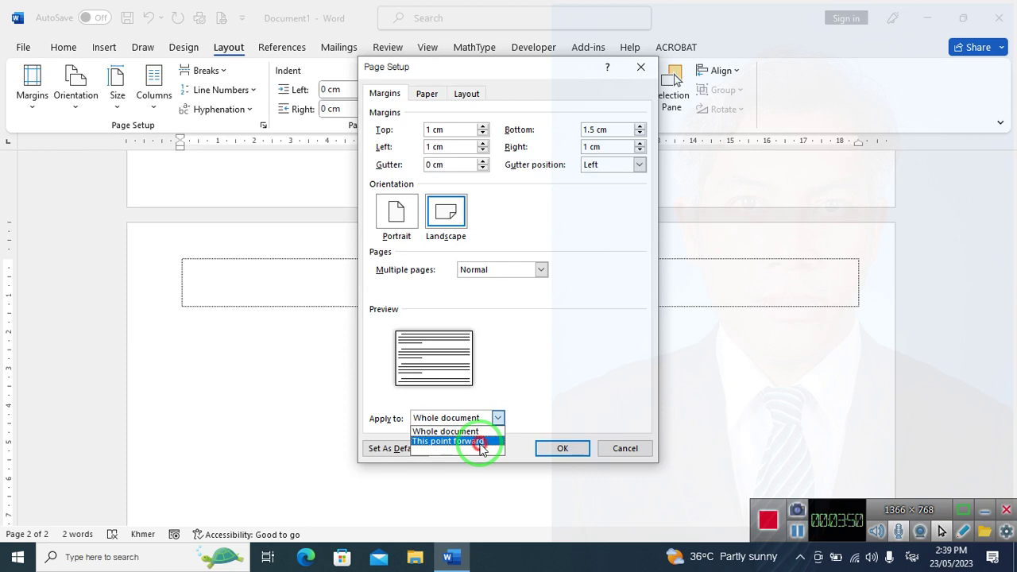
pyautogui.click(480, 442)
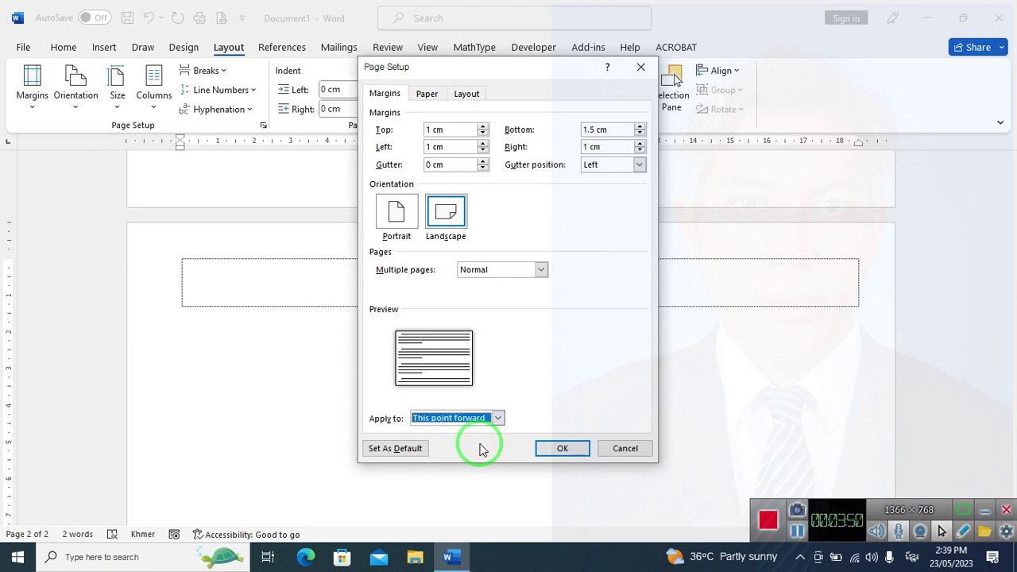
pyautogui.click(583, 450)
pyautogui.scroll(10, 501, 407)
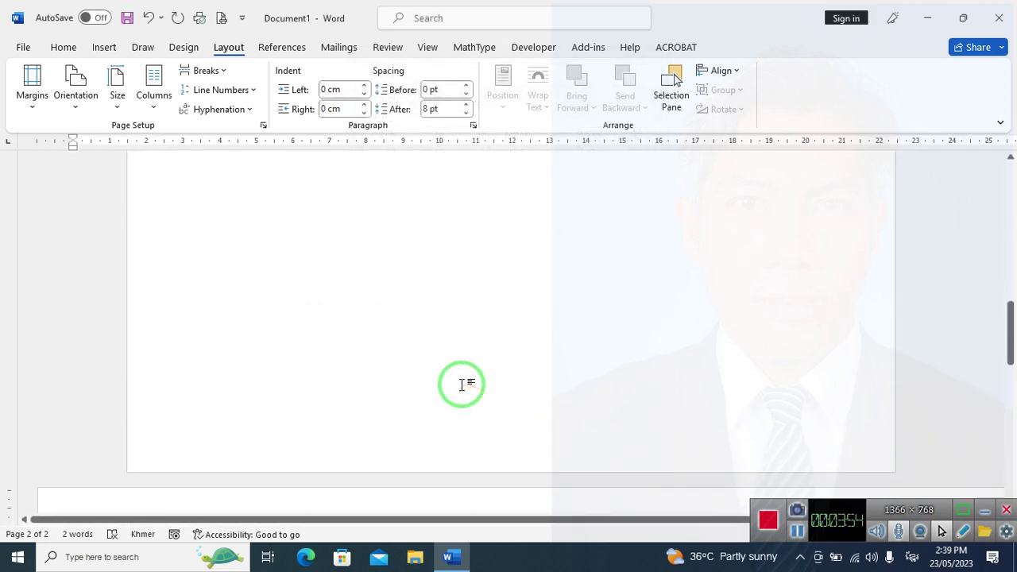
pyautogui.scroll(5, 390, 244)
pyautogui.scroll(-10, 391, 248)
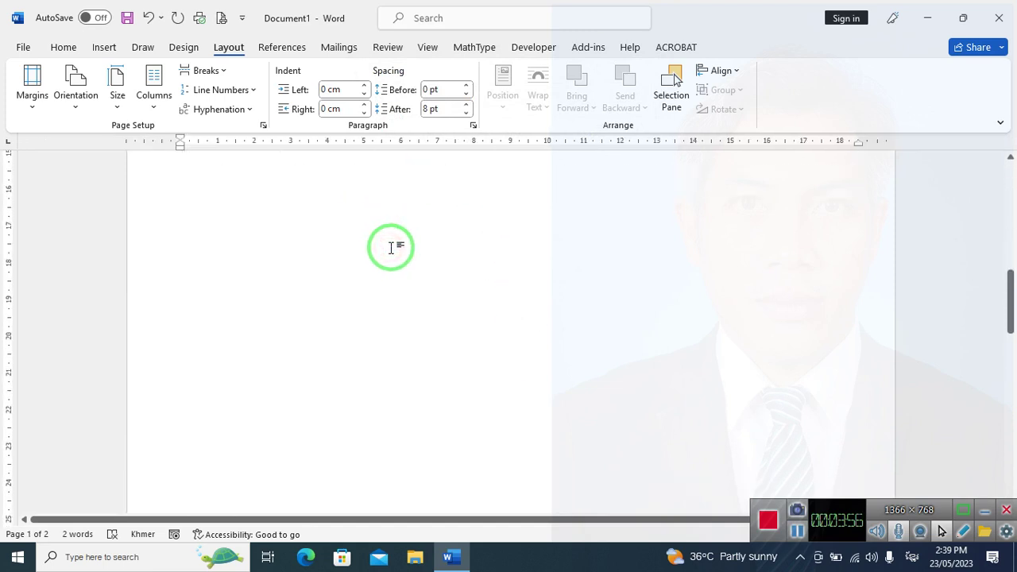
pyautogui.click(712, 232)
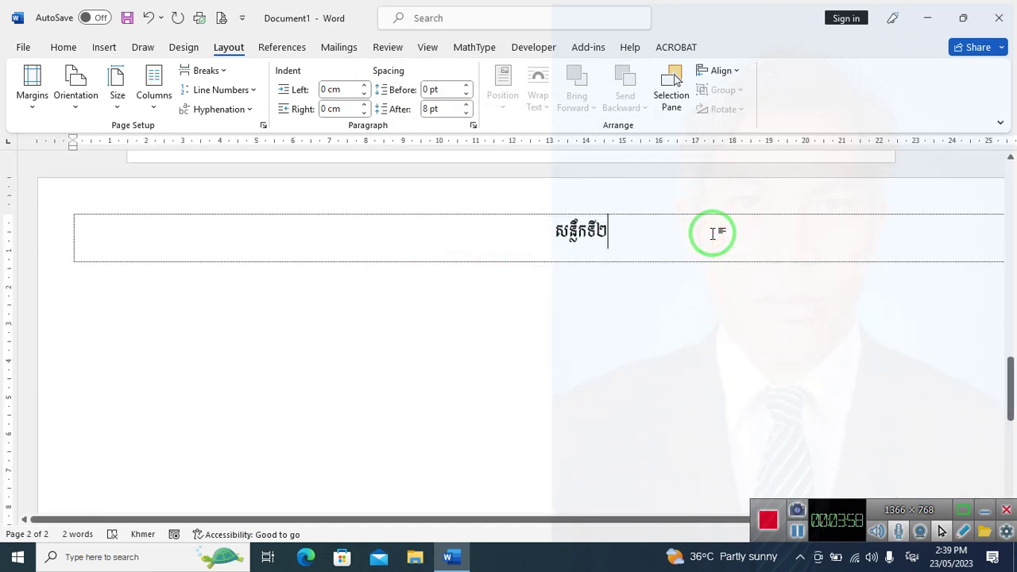
pyautogui.click(242, 20)
pyautogui.click(226, 19)
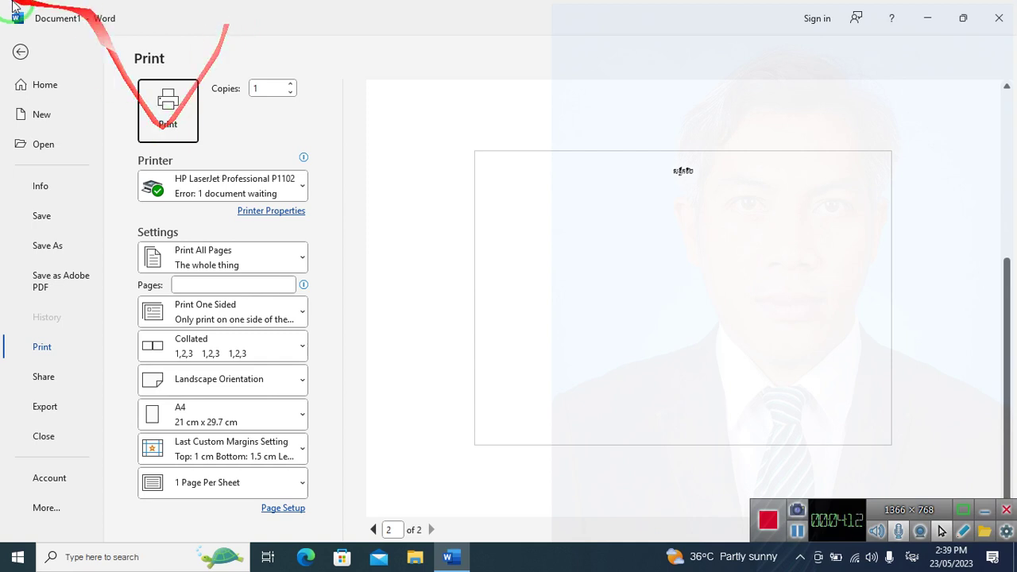
pyautogui.click(20, 50)
pyautogui.scroll(3, 597, 324)
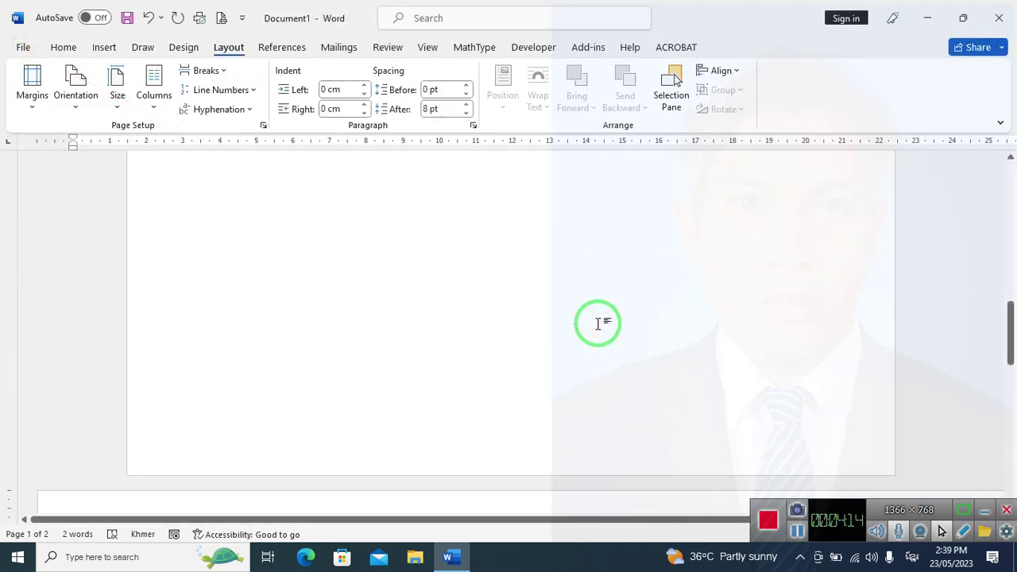
pyautogui.hotkey('ctrl', 'p')
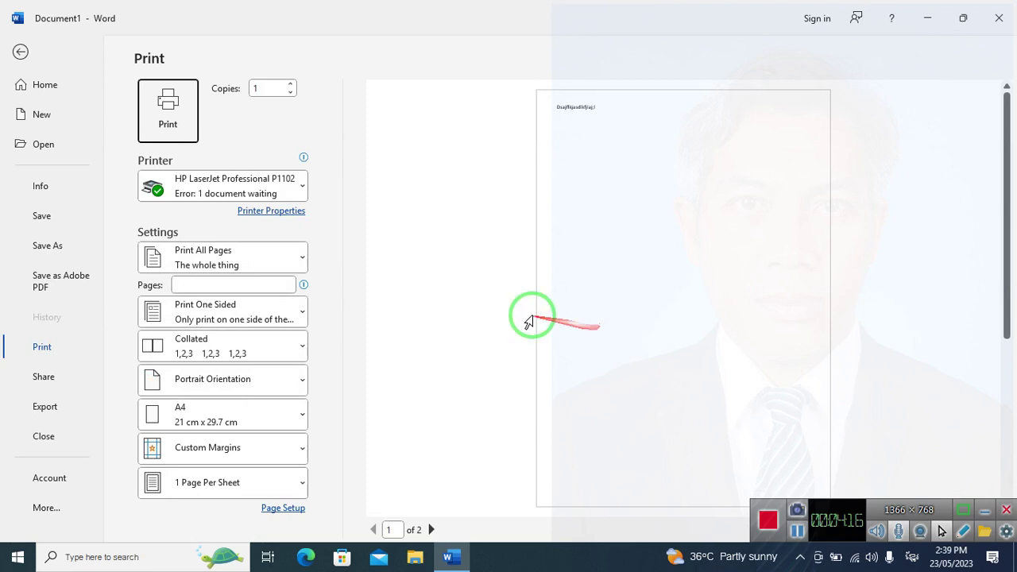
pyautogui.click(430, 529)
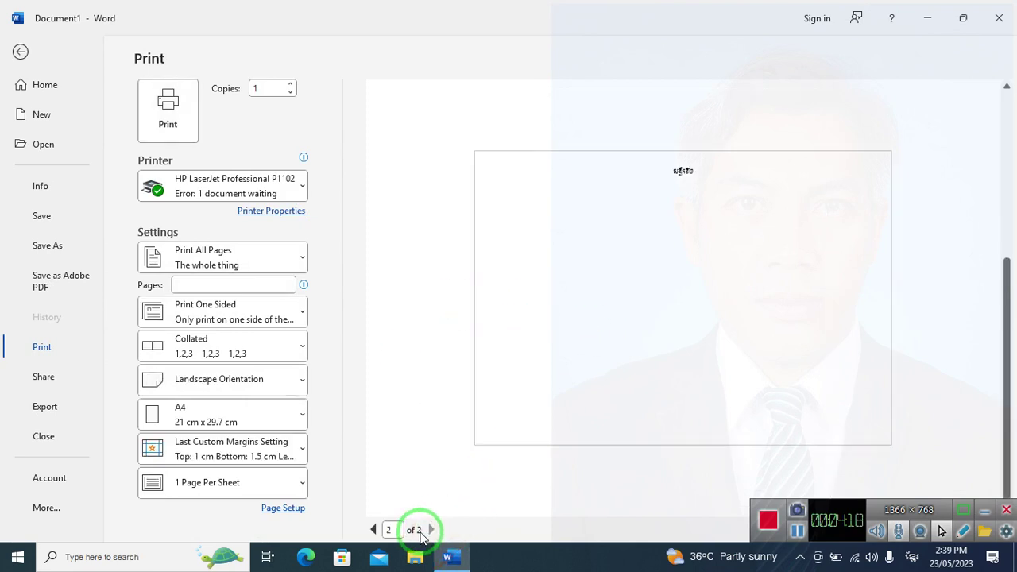
pyautogui.click(21, 51)
pyautogui.scroll(-1, 656, 236)
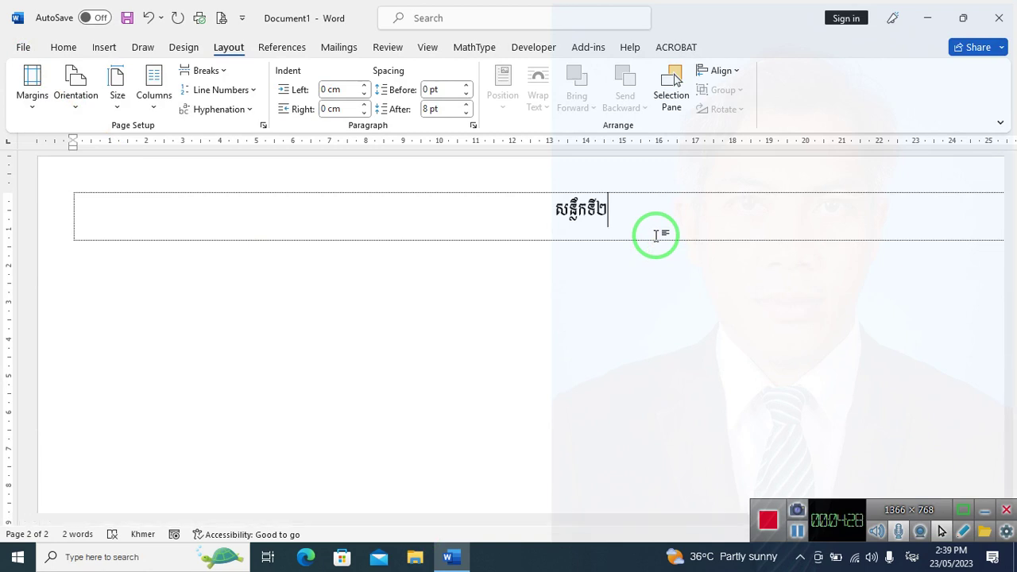
# - Insert a page break after page 2 and place the caret in the new page 3 box
pyautogui.hotkey('ctrl', 'Return')
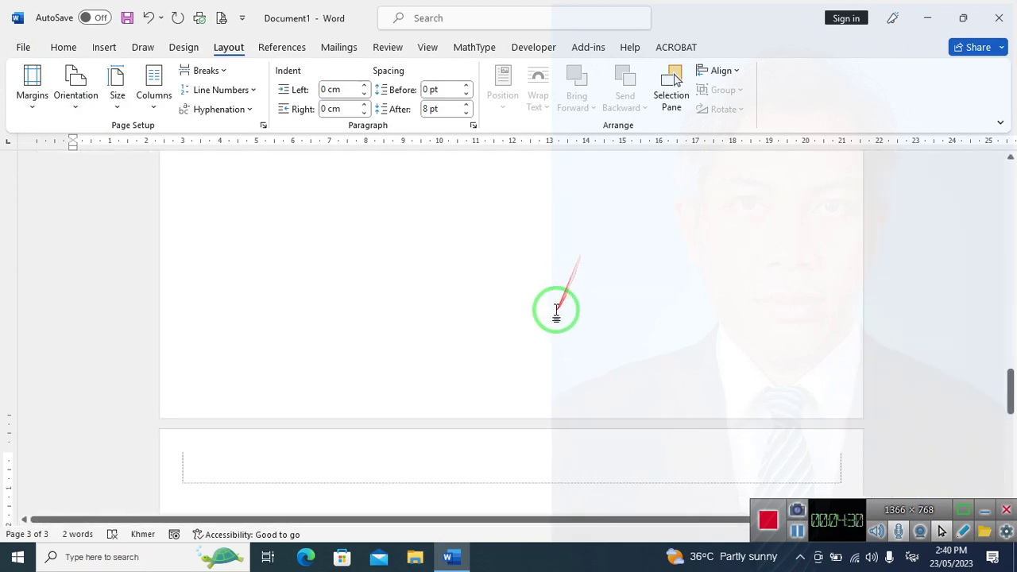
pyautogui.keyDown('ctrl'); pyautogui.scroll(-2, 556, 307); pyautogui.keyUp('ctrl')
pyautogui.keyDown('ctrl'); pyautogui.scroll(-3, 556, 307); pyautogui.keyUp('ctrl')
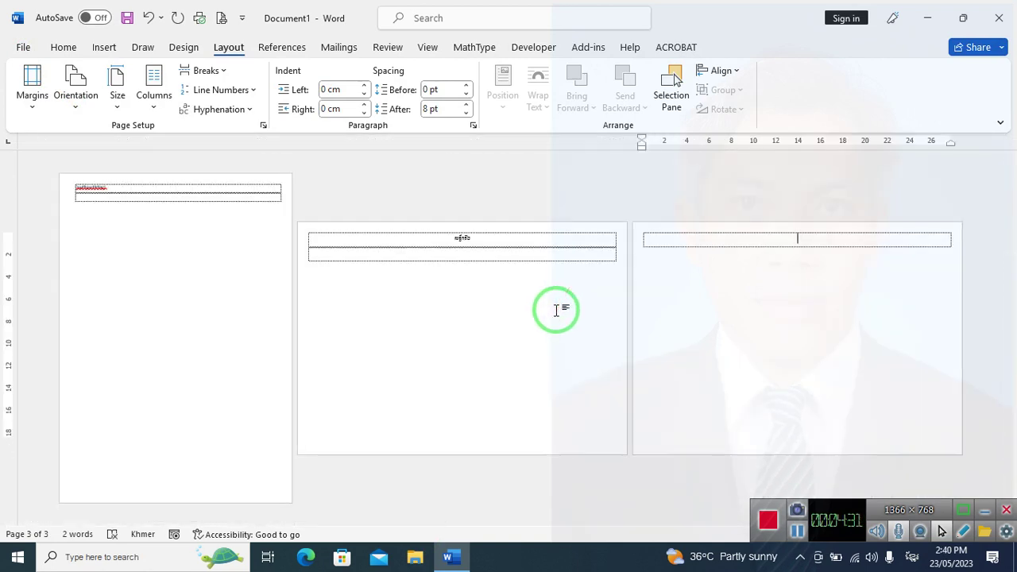
pyautogui.click(137, 208)
pyautogui.click(548, 237)
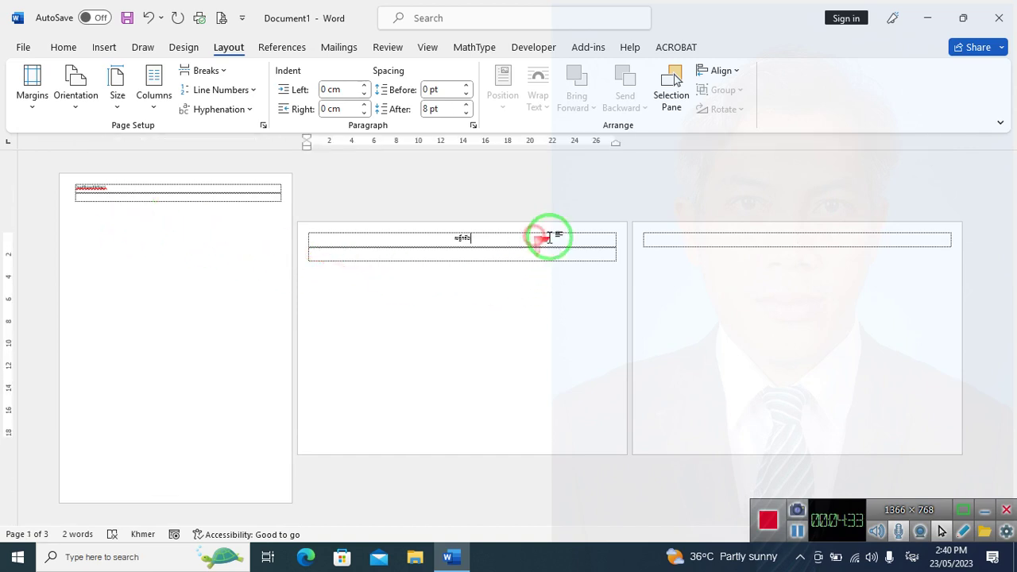
pyautogui.click(688, 243)
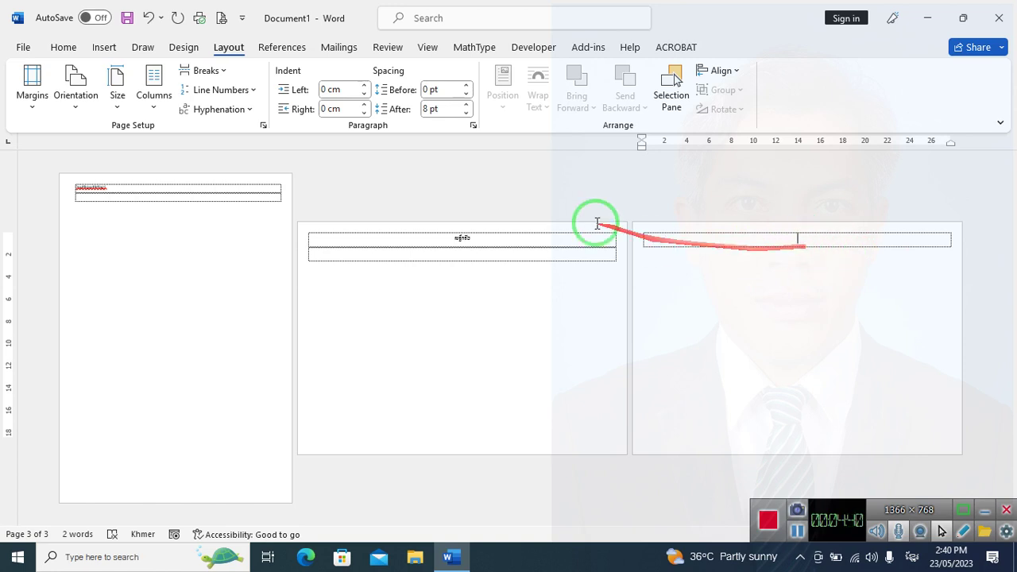
# - In Page Setup, choose Portrait and apply it to 'This point forward' for page 3
pyautogui.click(263, 125)
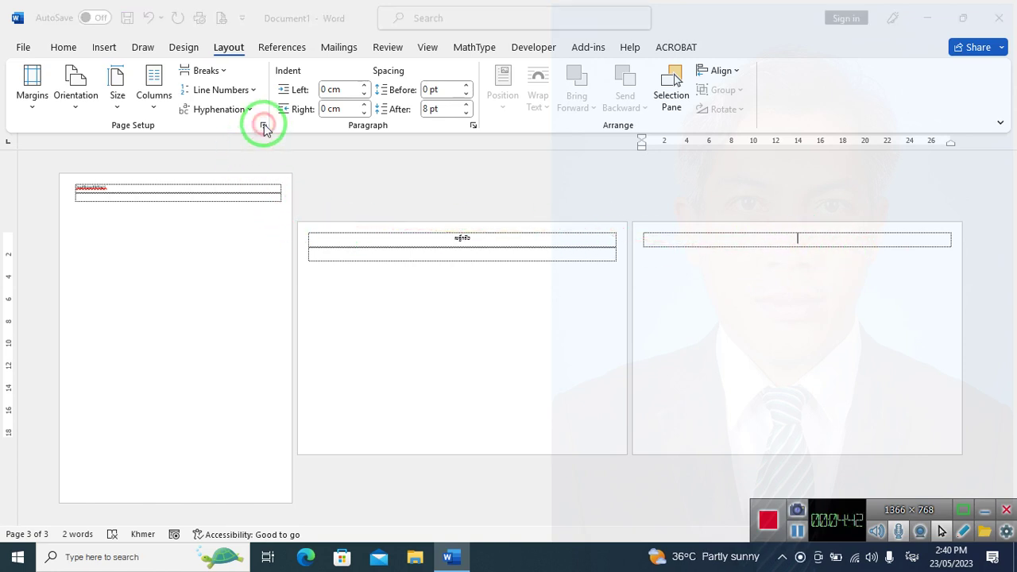
pyautogui.click(400, 216)
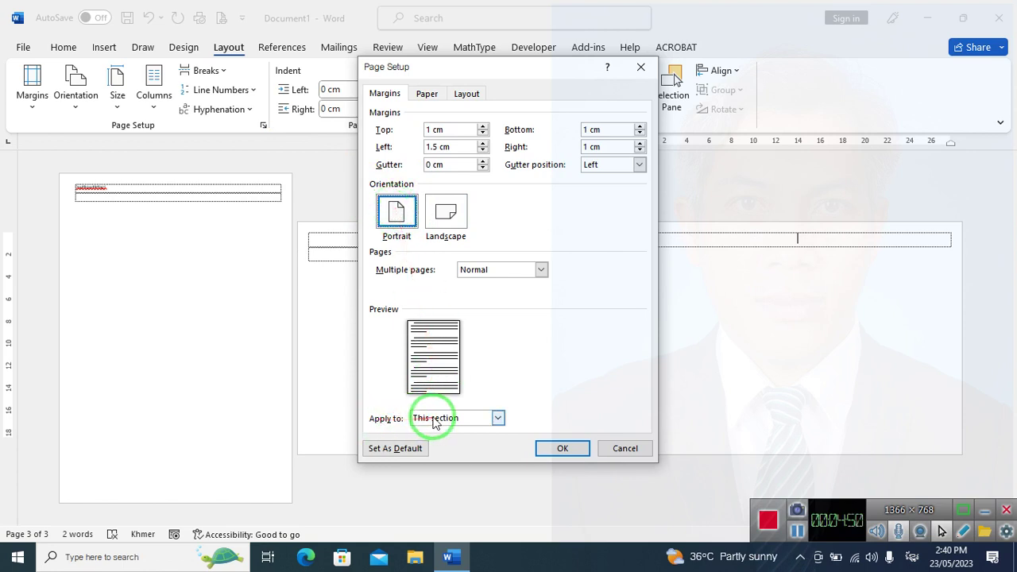
pyautogui.click(498, 419)
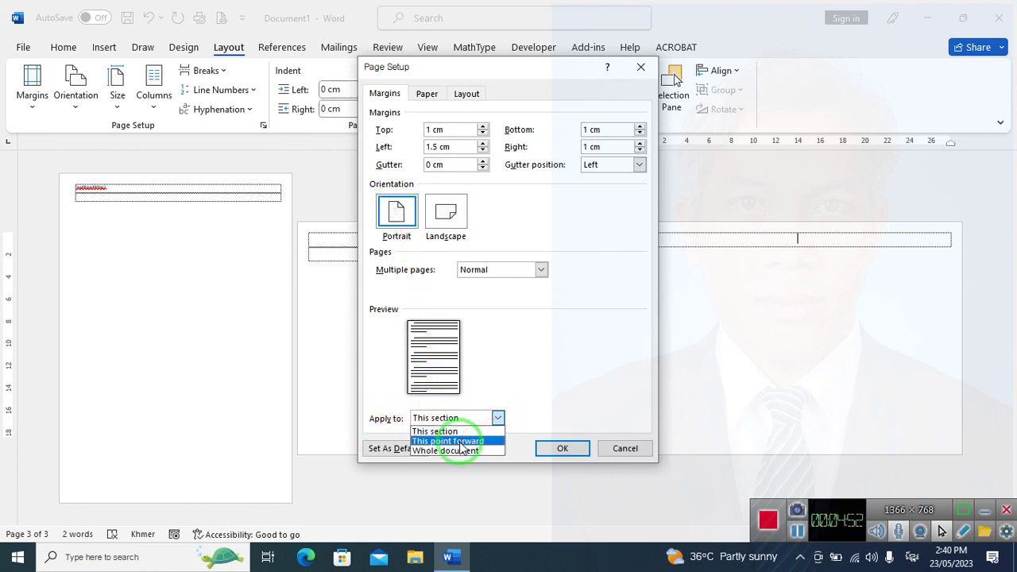
pyautogui.click(461, 445)
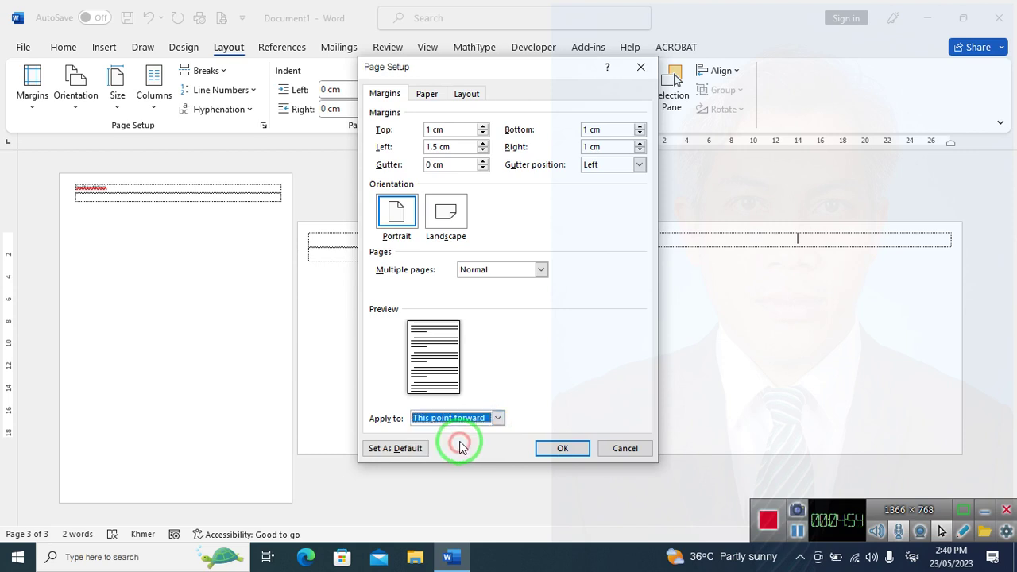
pyautogui.click(560, 447)
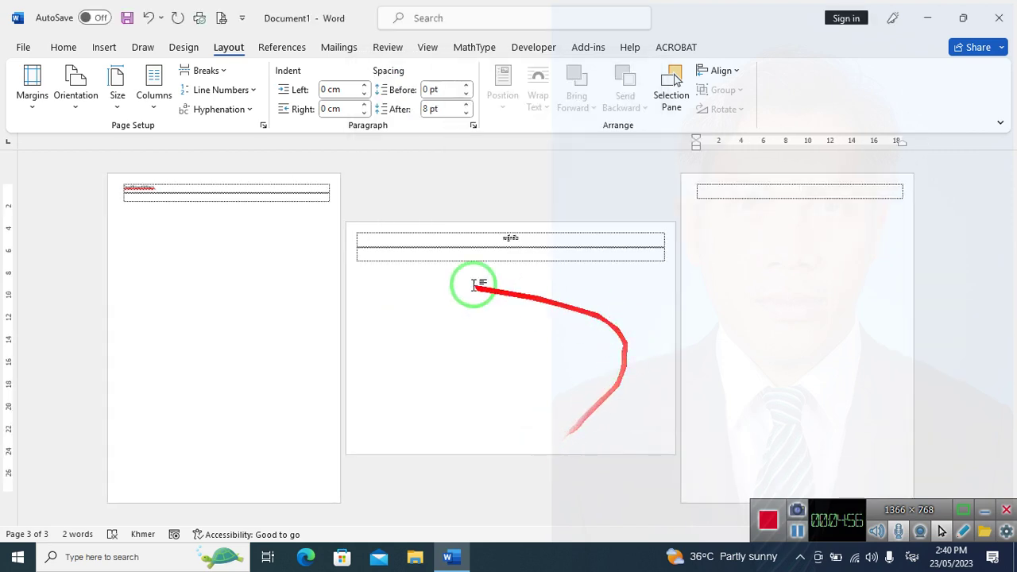
pyautogui.click(220, 198)
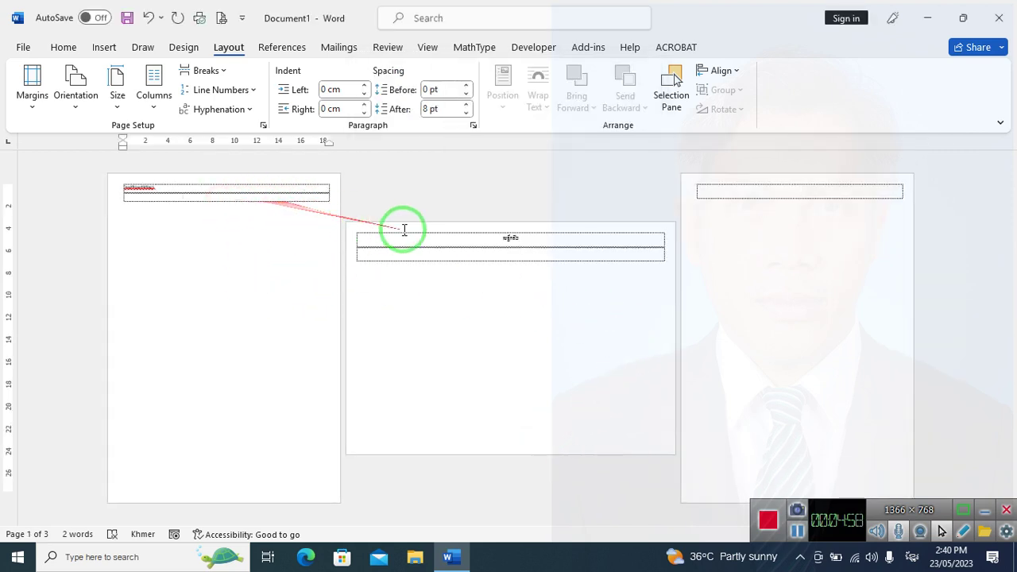
pyautogui.click(452, 250)
pyautogui.click(756, 205)
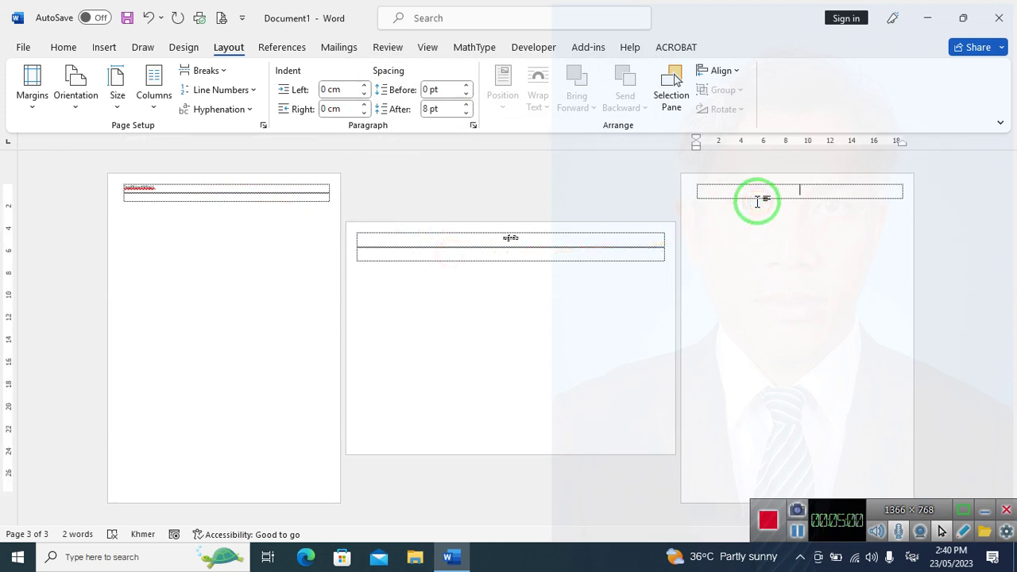